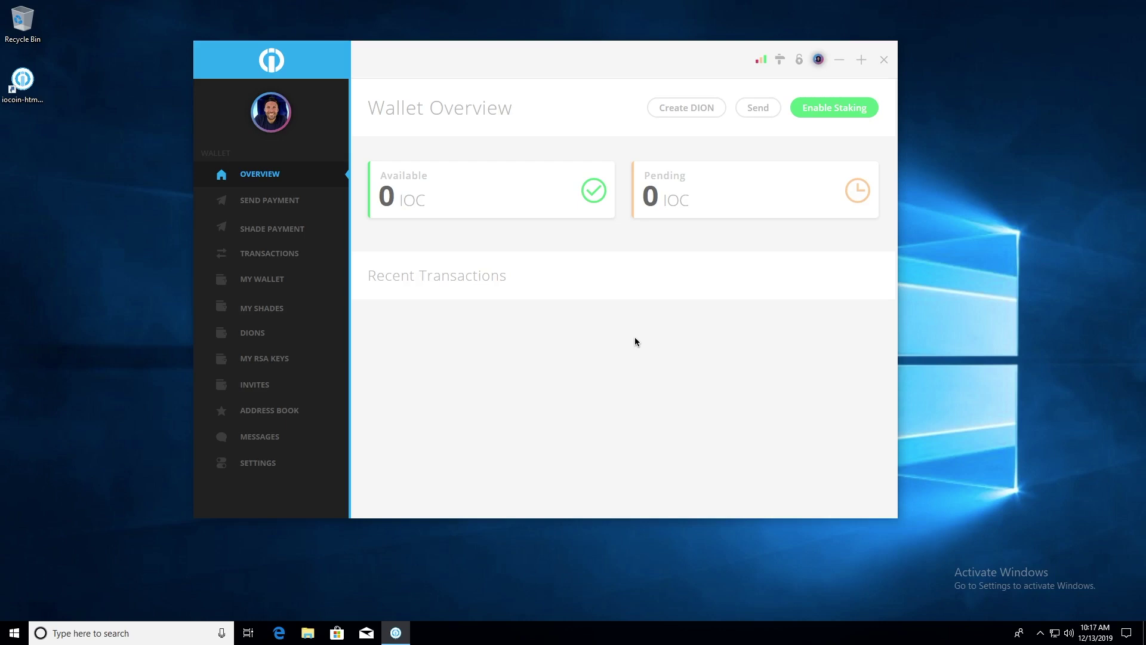
From Settings, save a wallet backup named walletbackup to Documents, overwriting the older copy.
left_click(272, 463)
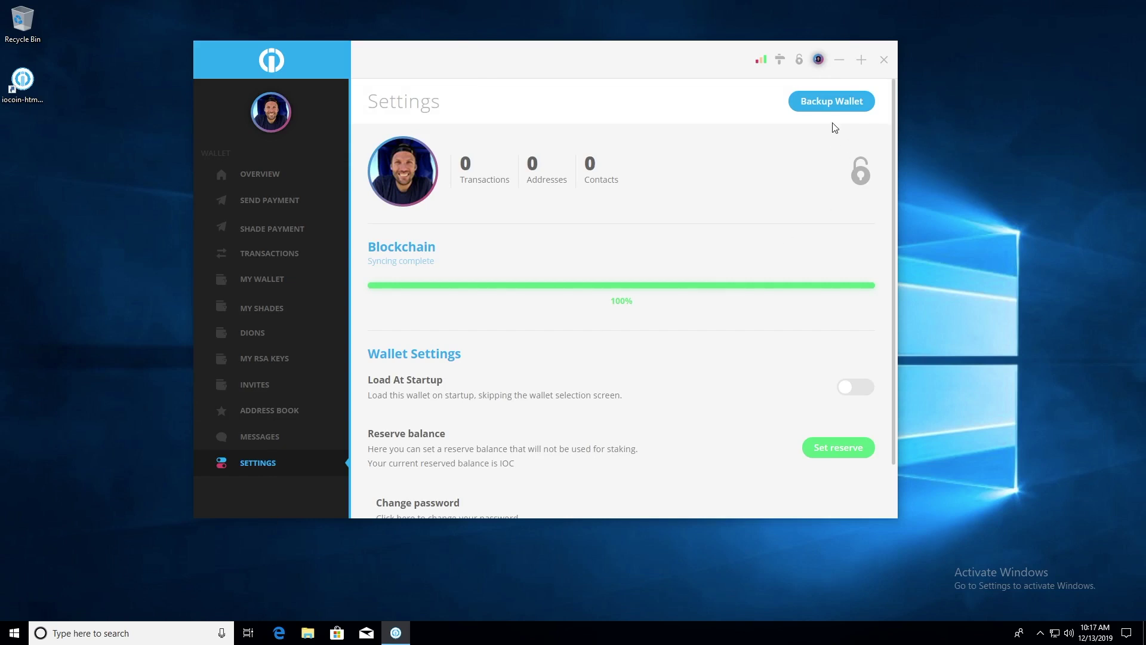
left_click(830, 101)
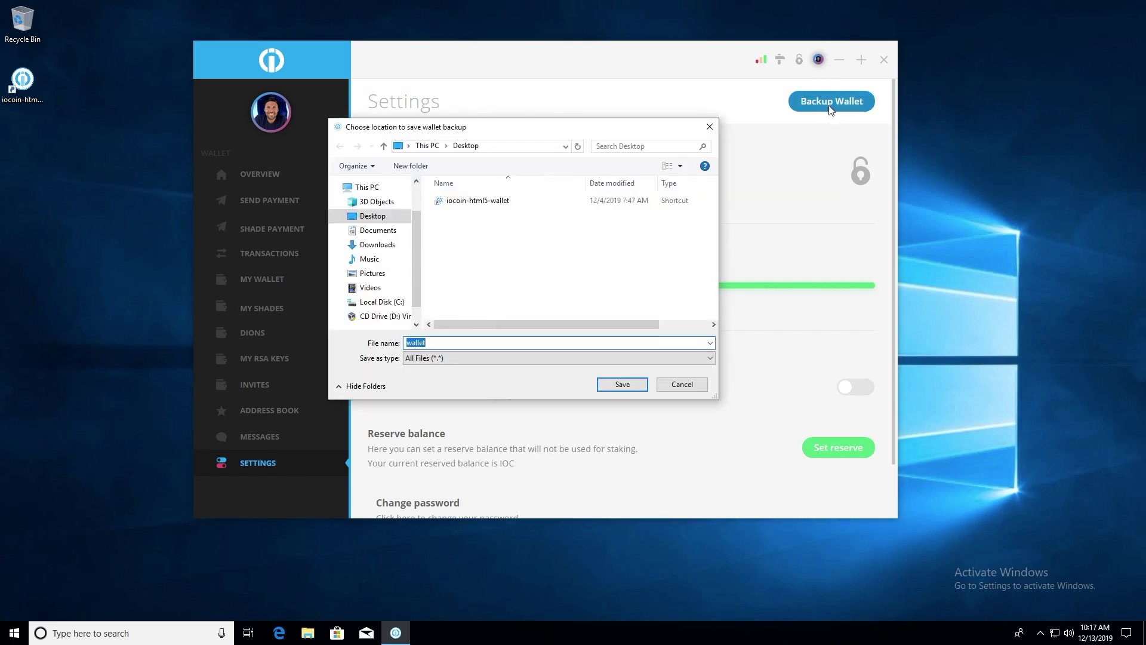
left_click(437, 344)
type("backup")
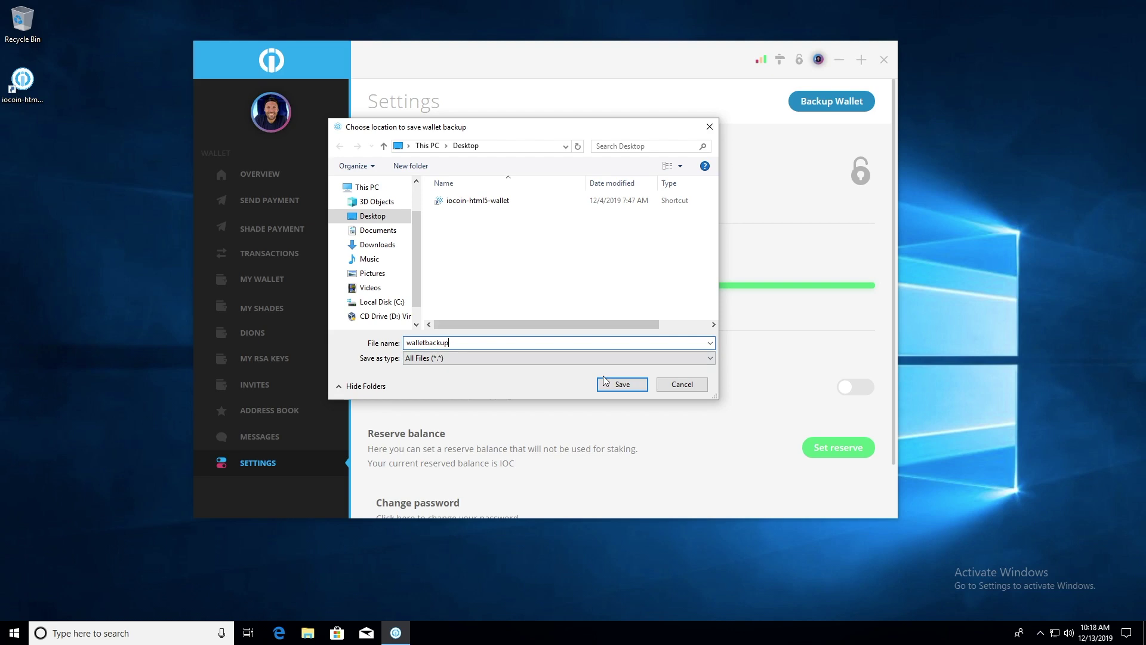
left_click(378, 230)
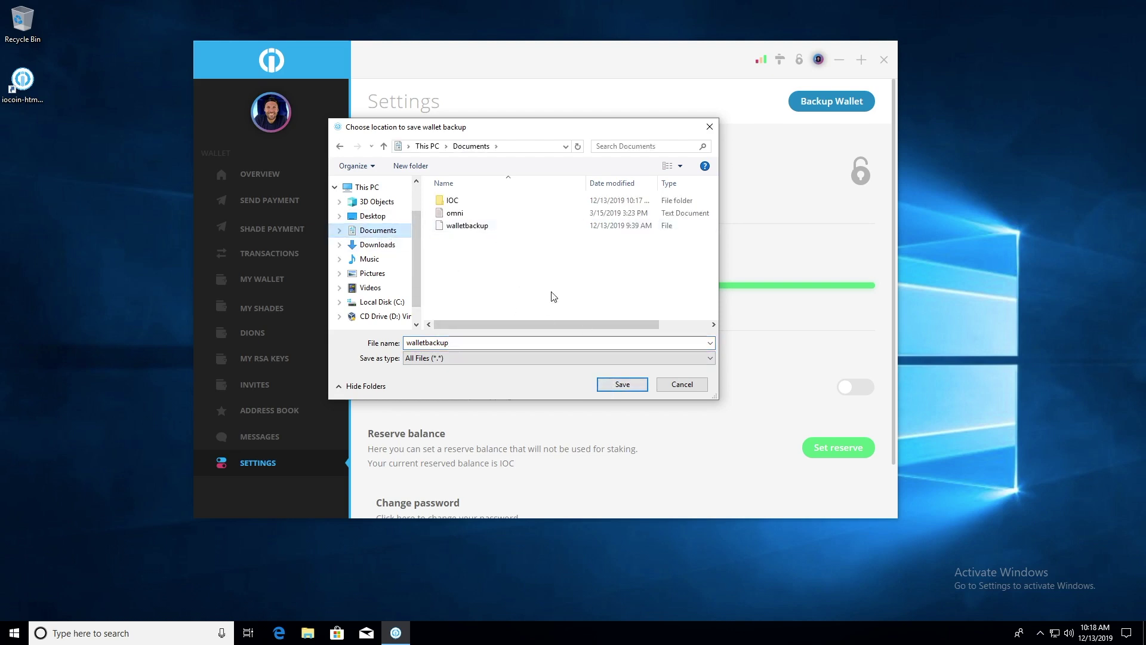
left_click(477, 230)
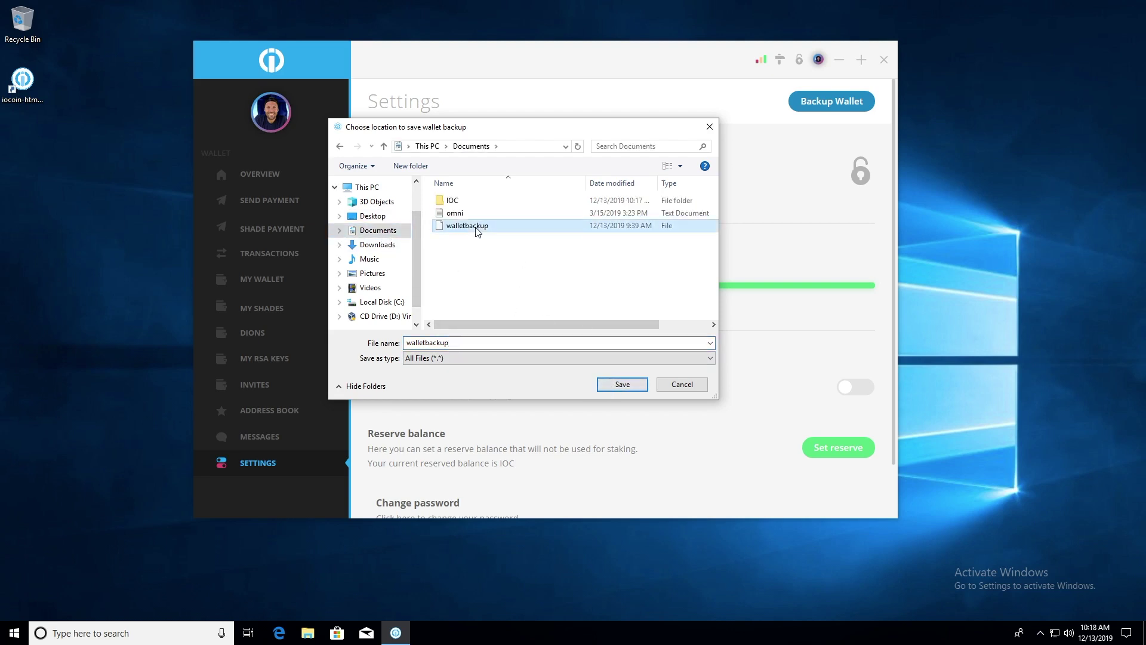
left_click(622, 384)
left_click(610, 319)
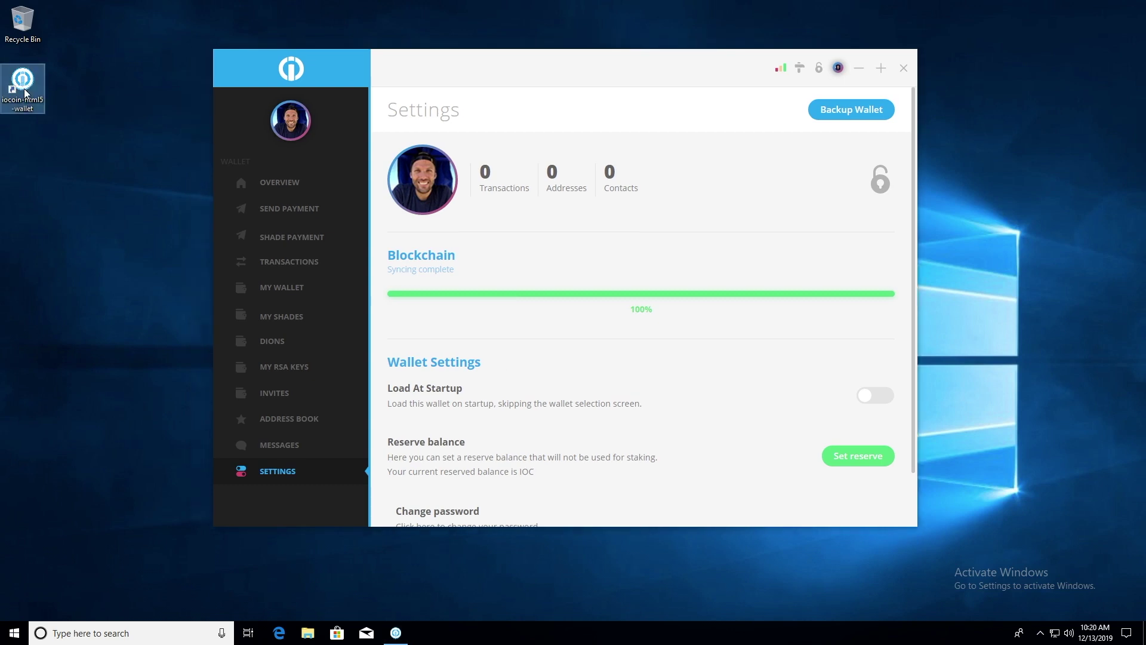
Show the iocoin shortcut's Properties Details with Folder path selected, and shift the wallet window right.
right_click(25, 91)
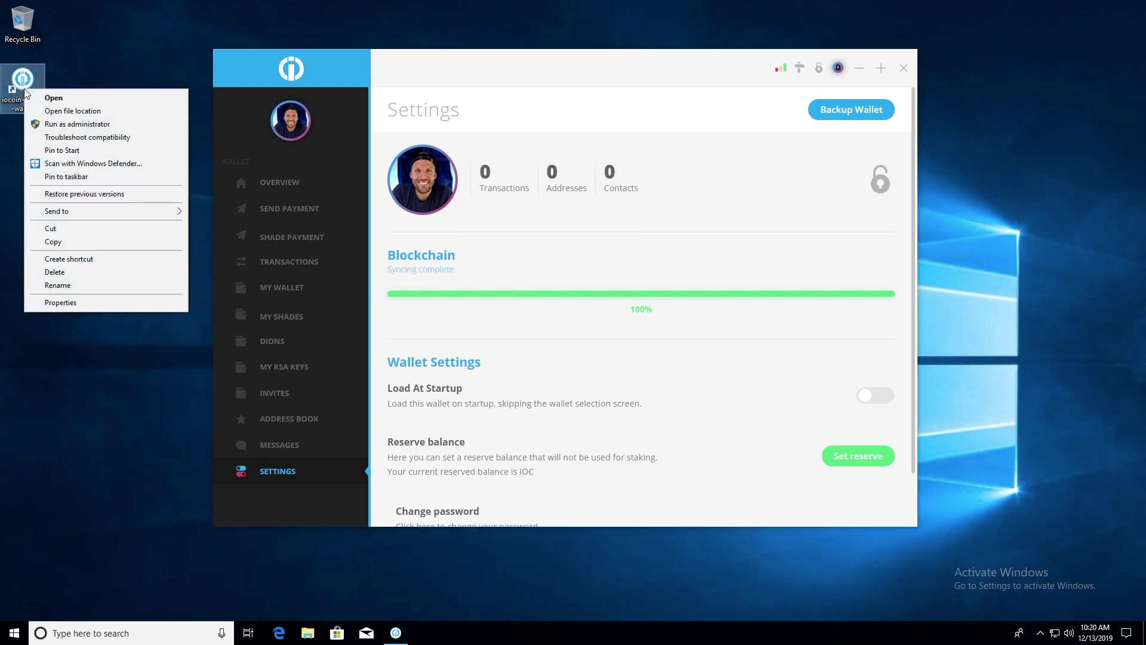
left_click(74, 302)
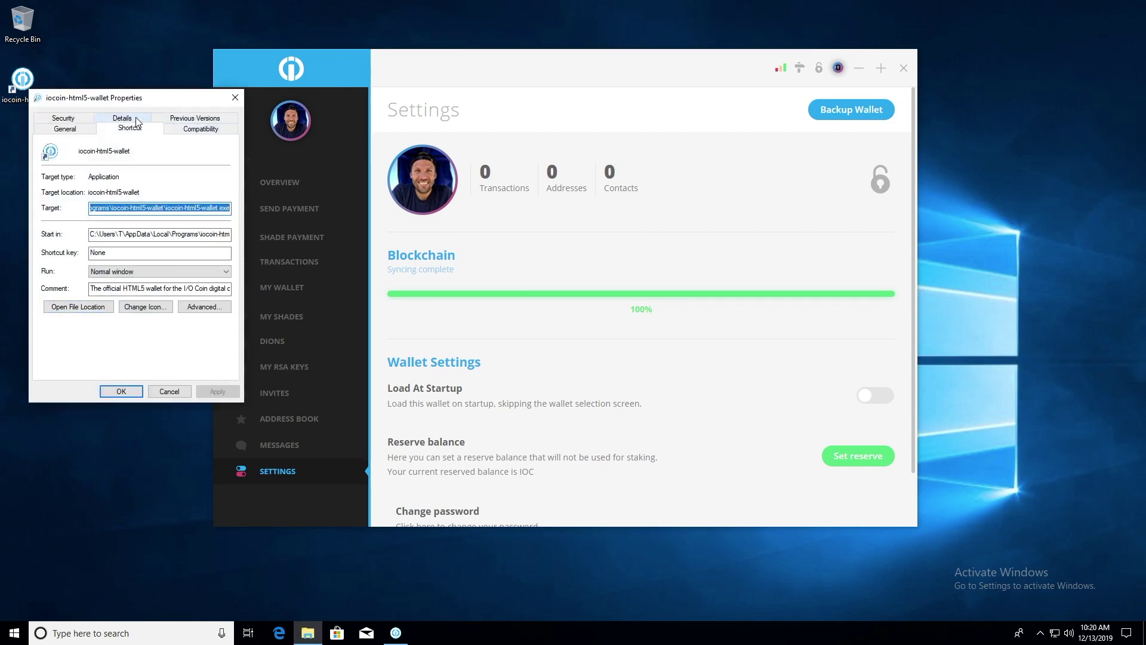
left_click(137, 122)
left_click(111, 199)
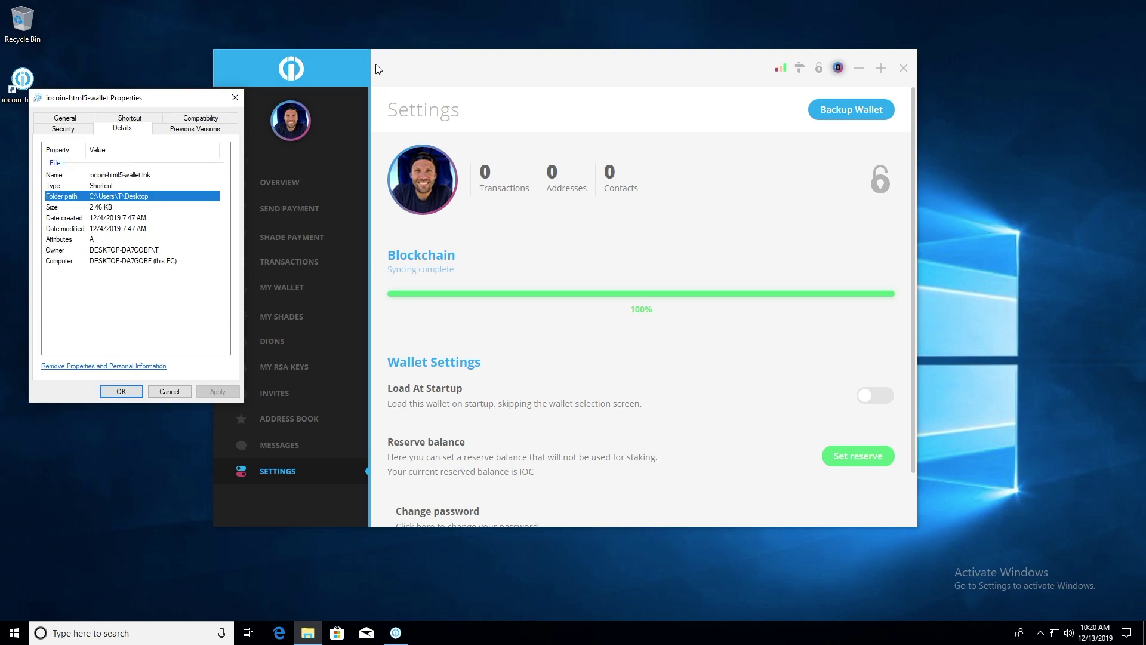
left_click(357, 72)
left_click_drag(356, 72, 409, 62)
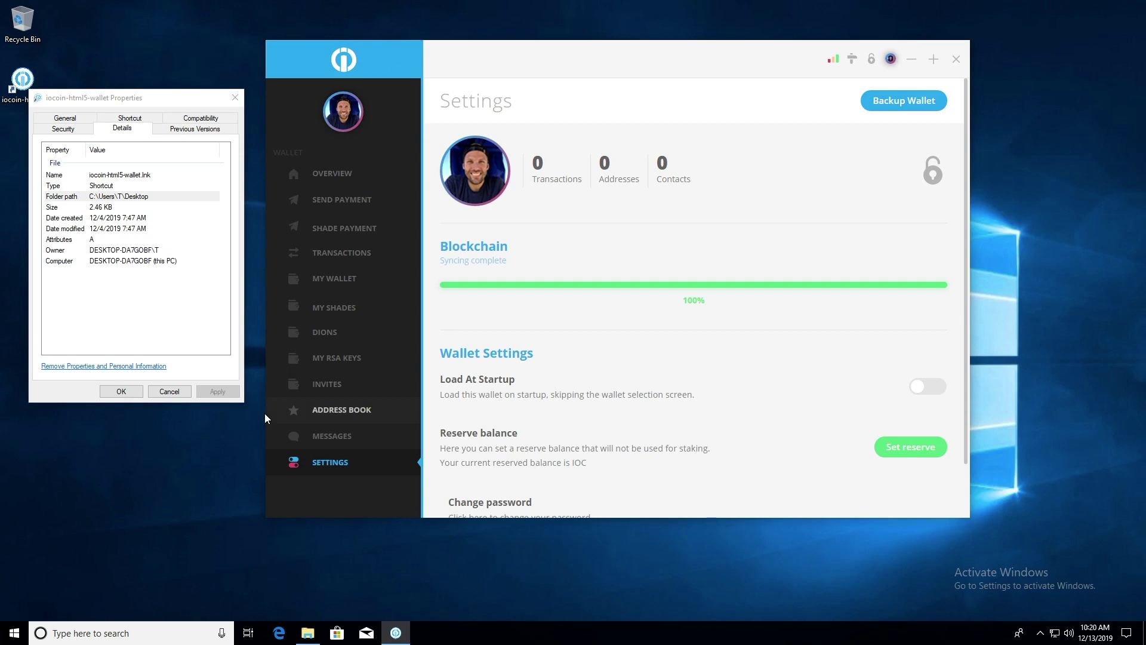
Run help in the RPC console and pick out dumpwalletRT from the command list.
key("ctrl+shift+c")
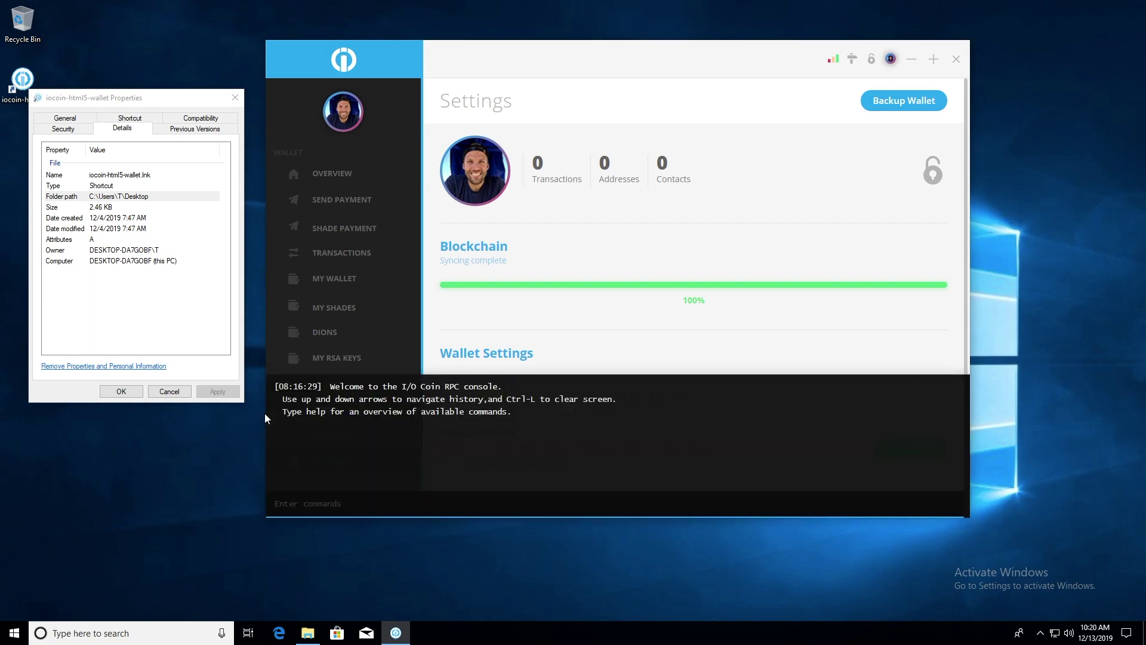
type("help")
key("Return")
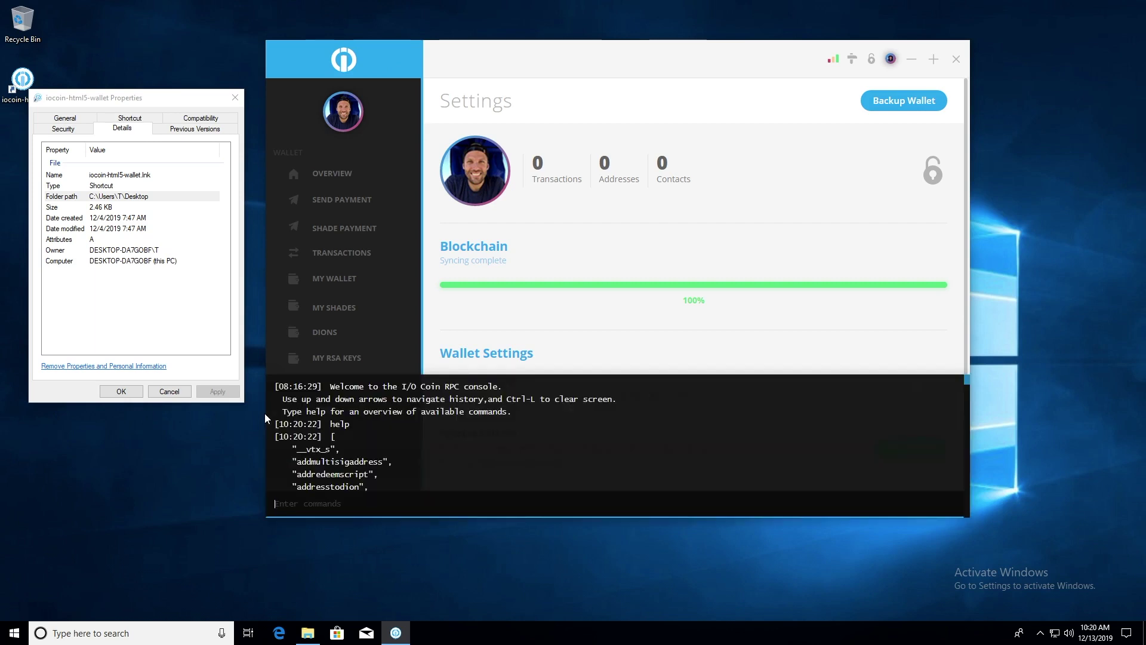
scroll(338, 453, "down", 3)
scroll(338, 454, "down", 3)
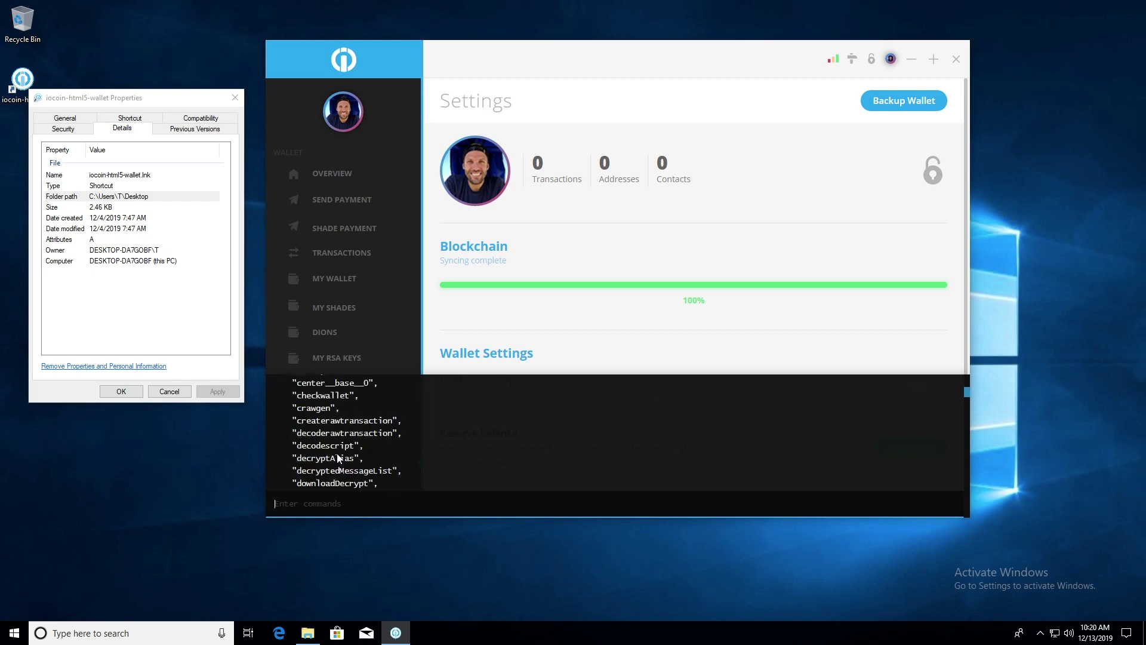
scroll(338, 457, "down", 2)
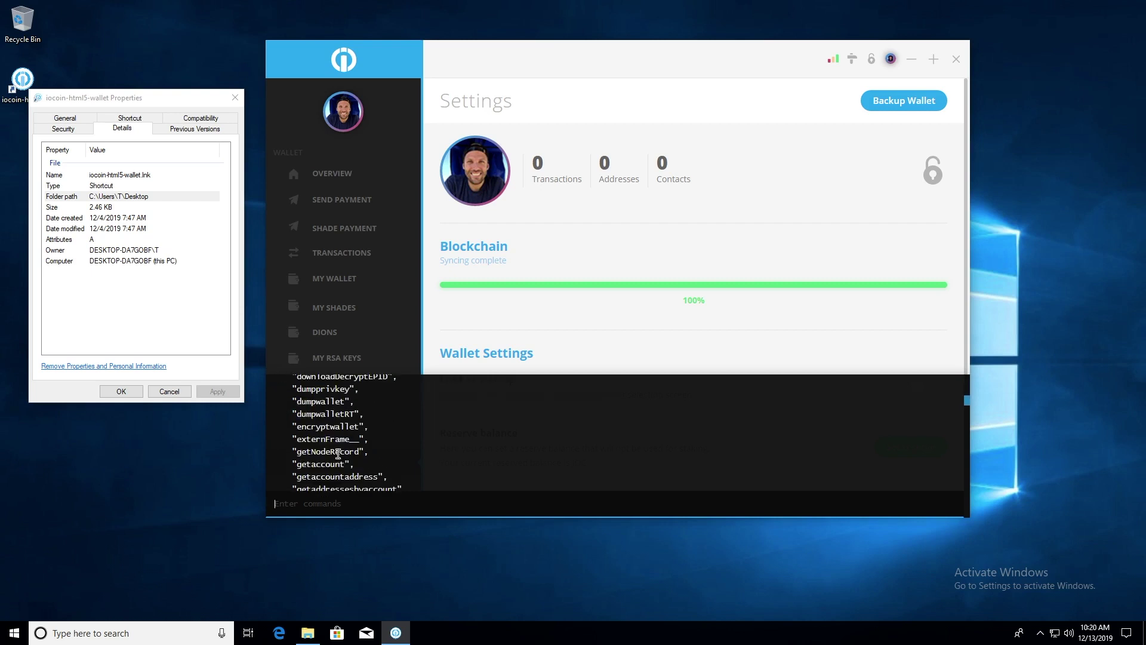
left_click(352, 413)
double_click(351, 412)
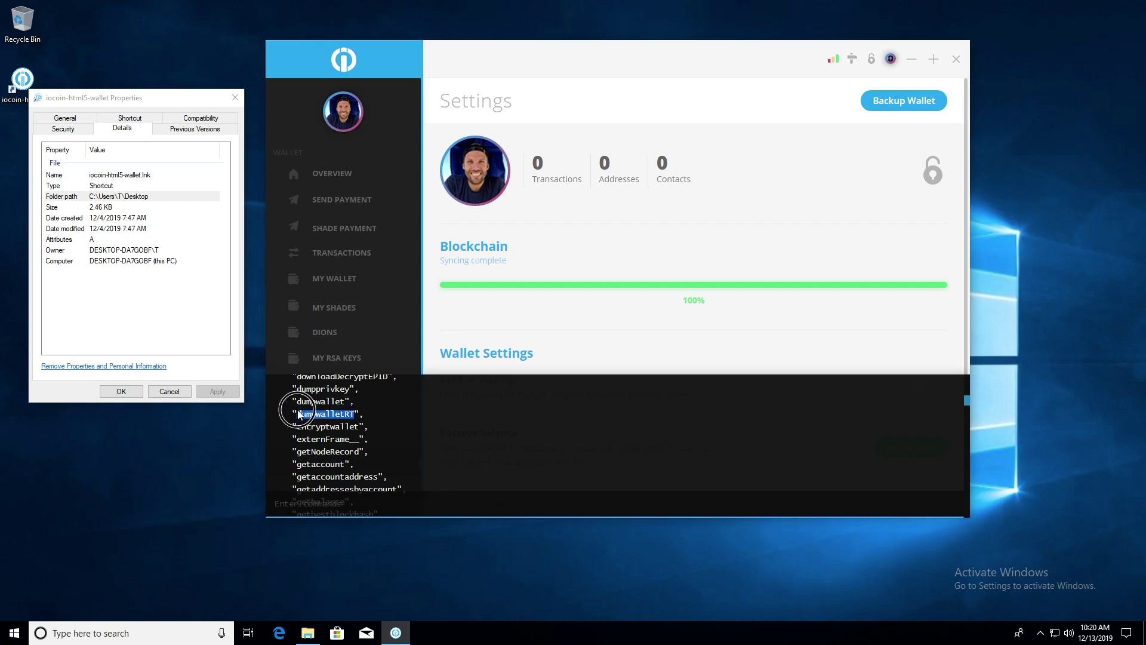
left_click(325, 502)
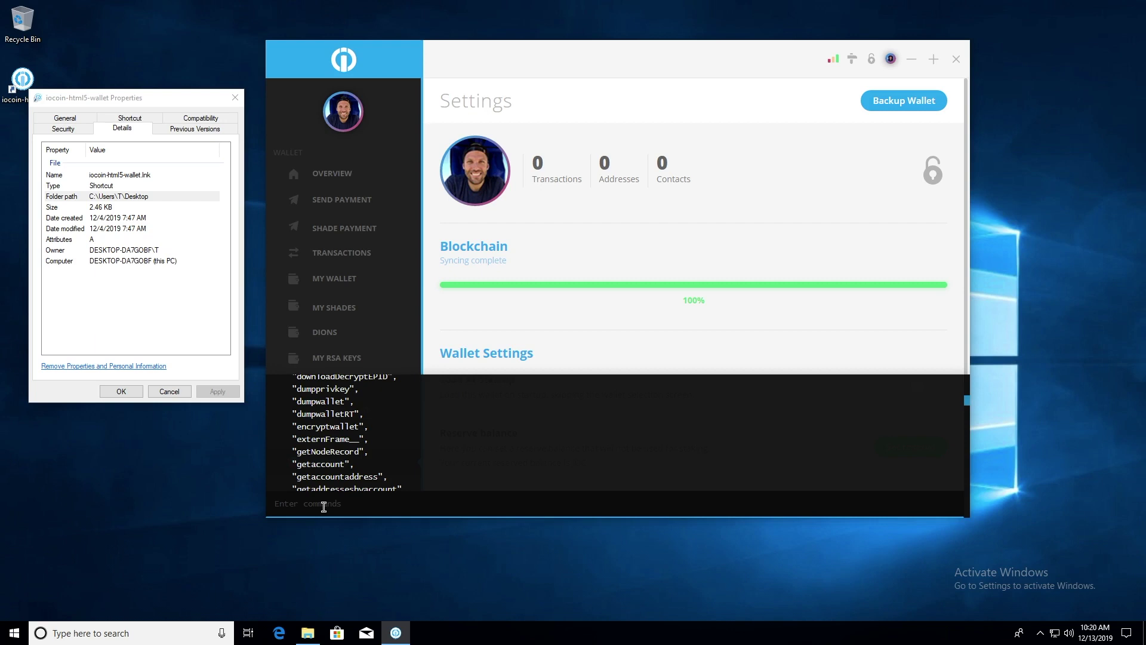
Run dumpwalletRT C:\Users\T\Desktop\walletdump.txt in the console.
type("dumpwalletRT")
type("C:\\Users\\T\\Desktop")
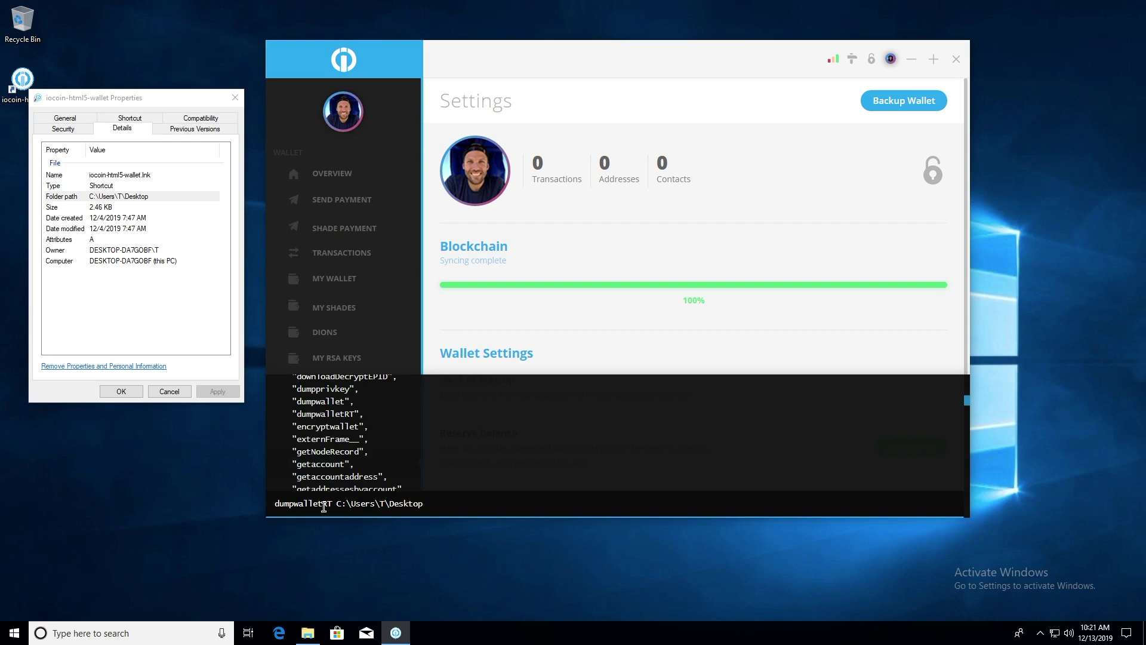
type("\\")
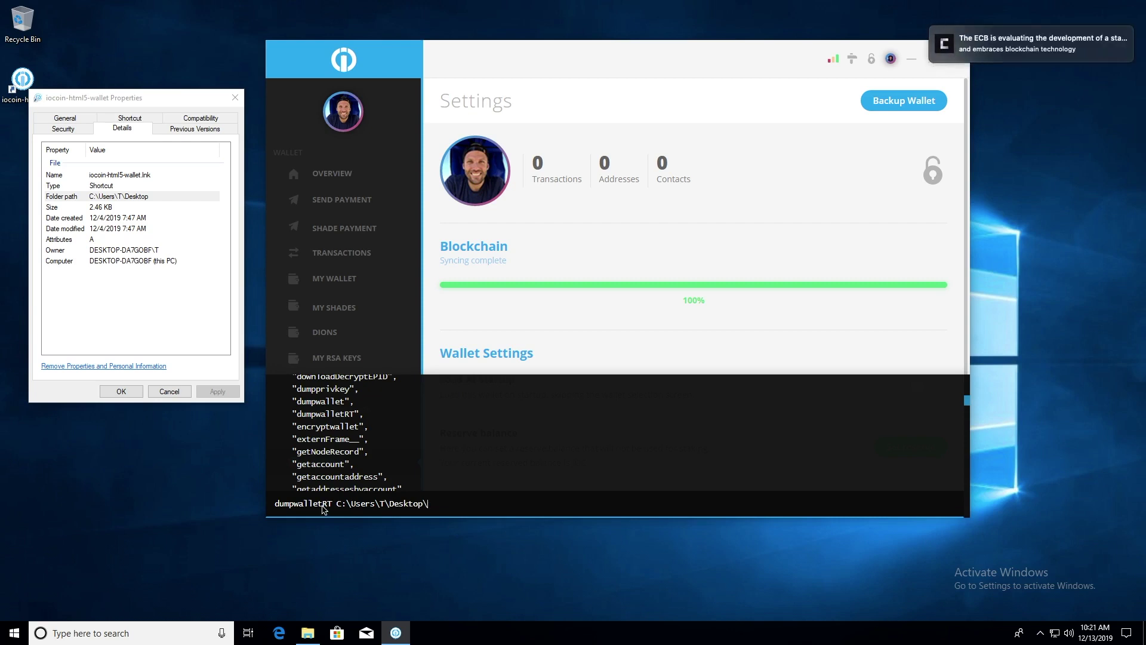
type("walletdump.txt")
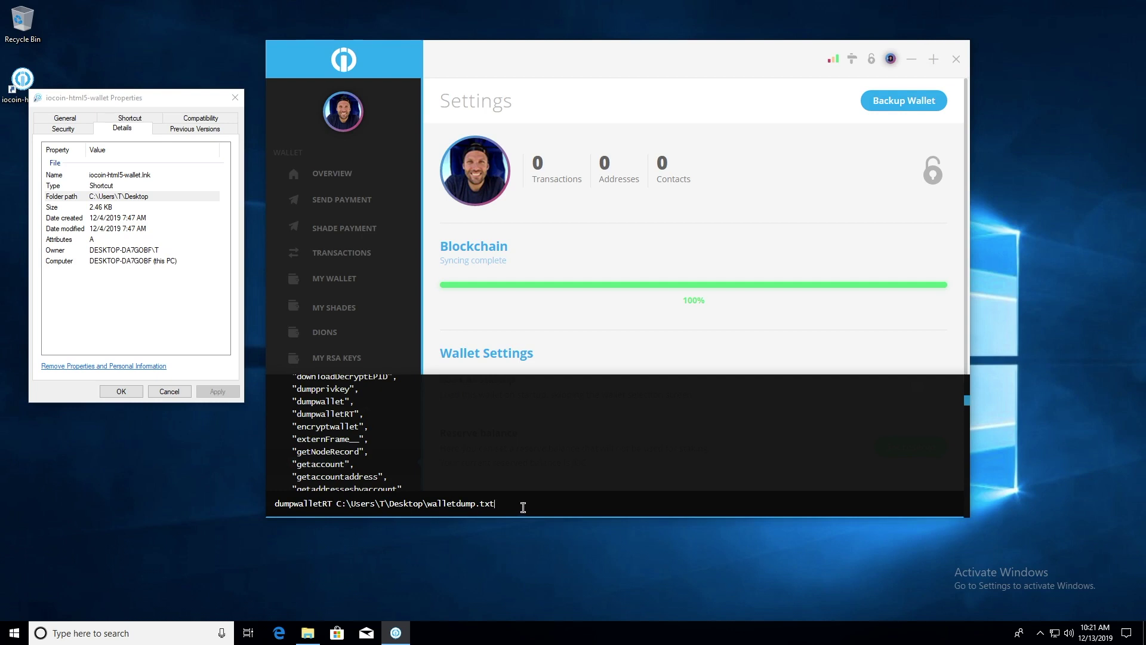
key("Return")
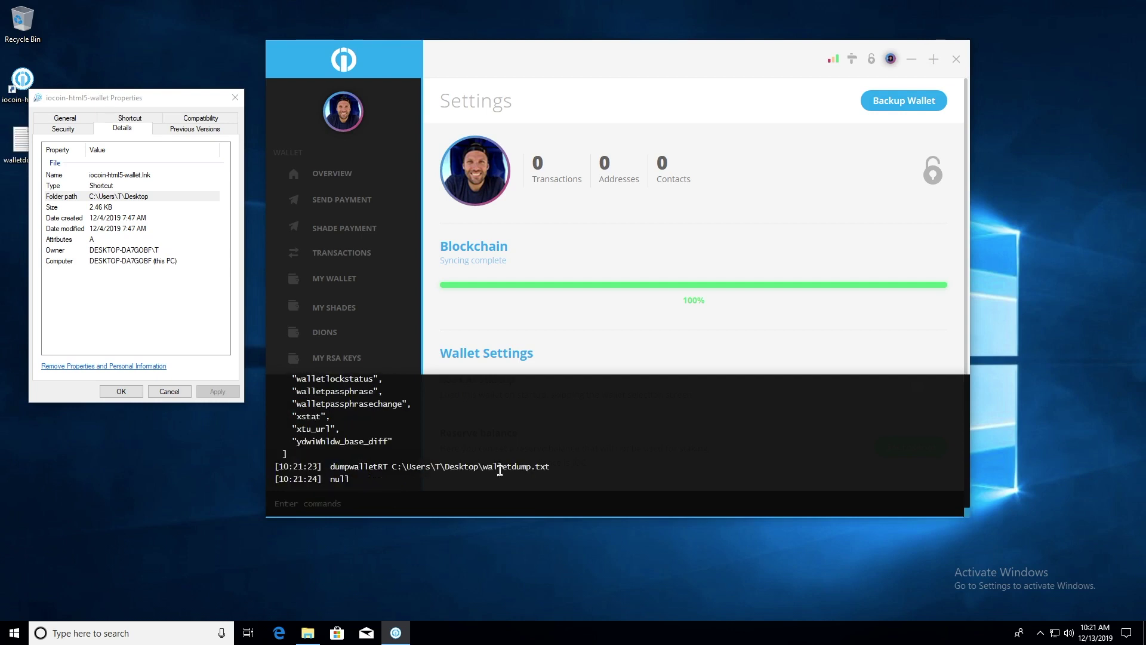
Move the Properties dialog aside and open walletdump from the desktop.
left_click_drag(156, 103, 217, 104)
left_click(24, 144)
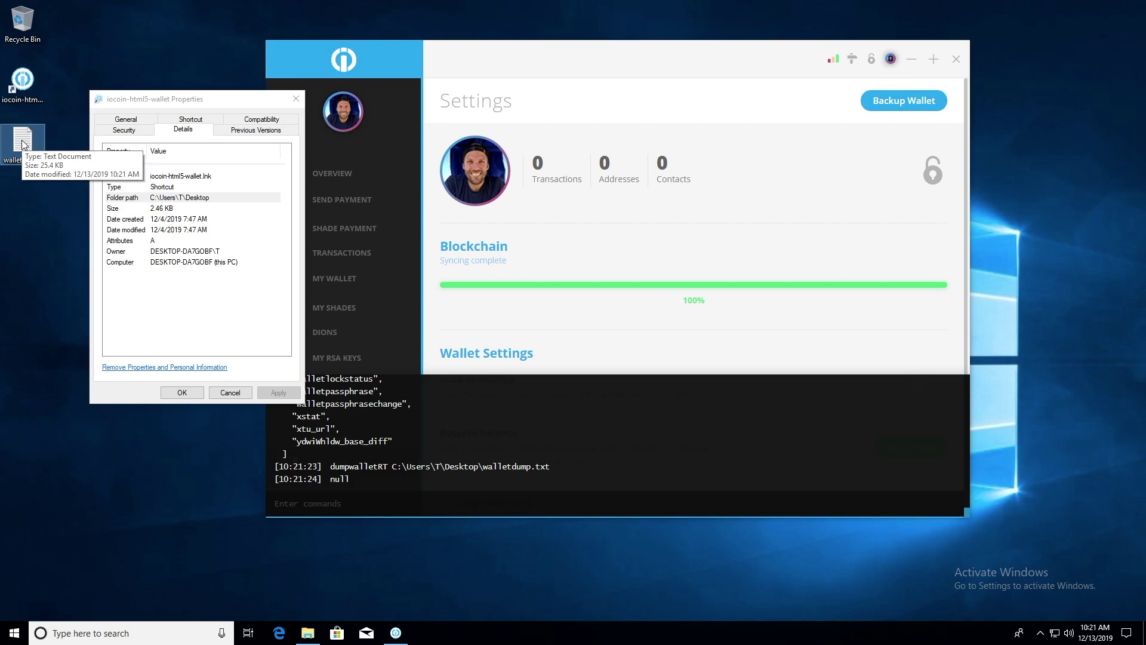
double_click(24, 145)
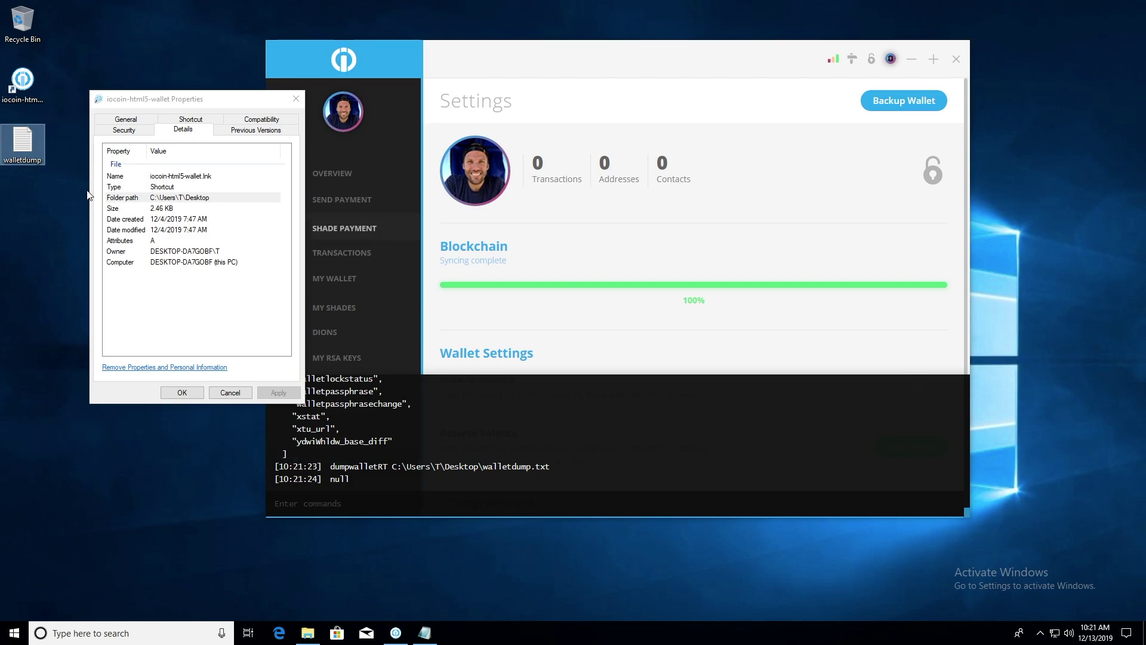
Enlarge the walletdump Notepad window, check it down to '# End of dump', then close it.
left_click(436, 639)
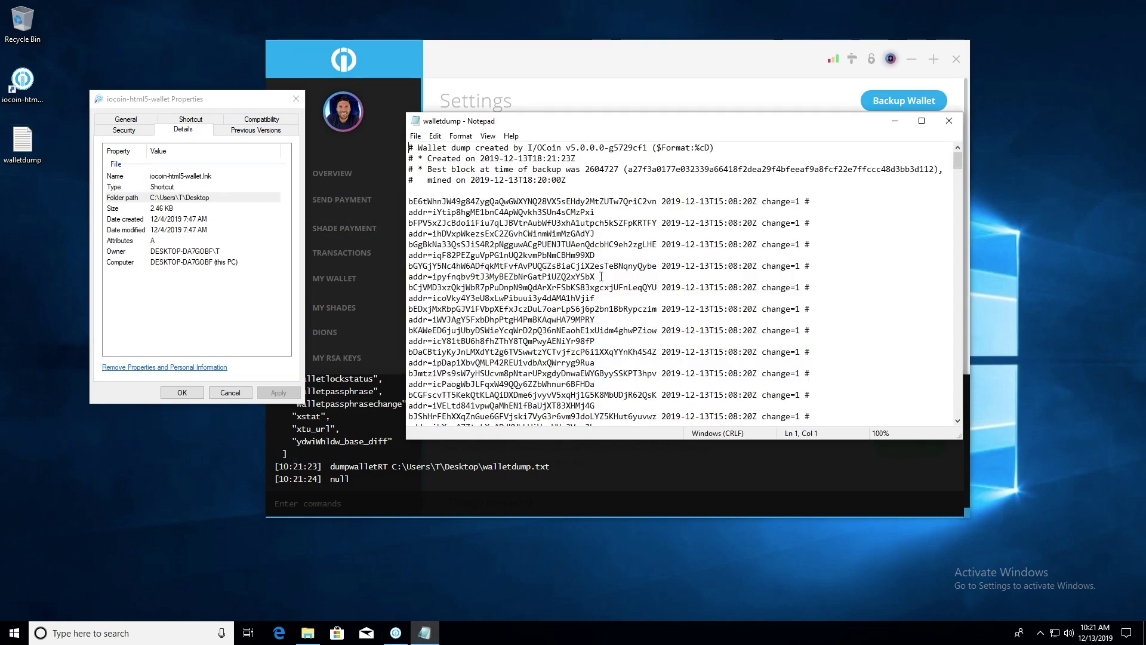
left_click_drag(573, 121, 460, 74)
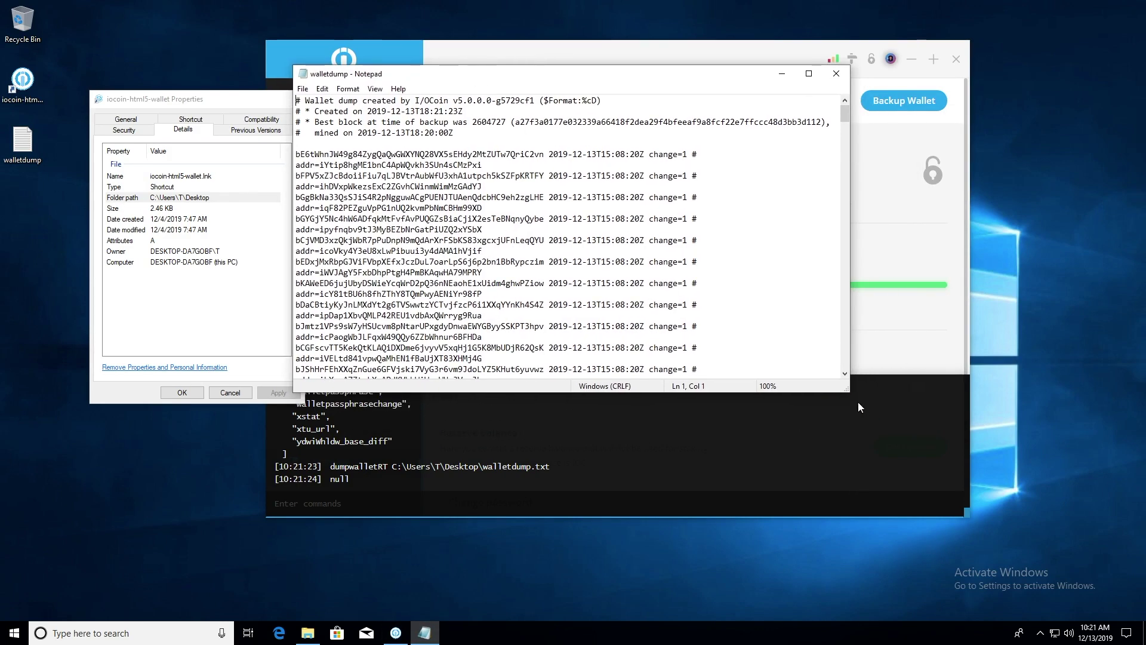
left_click_drag(848, 392, 936, 558)
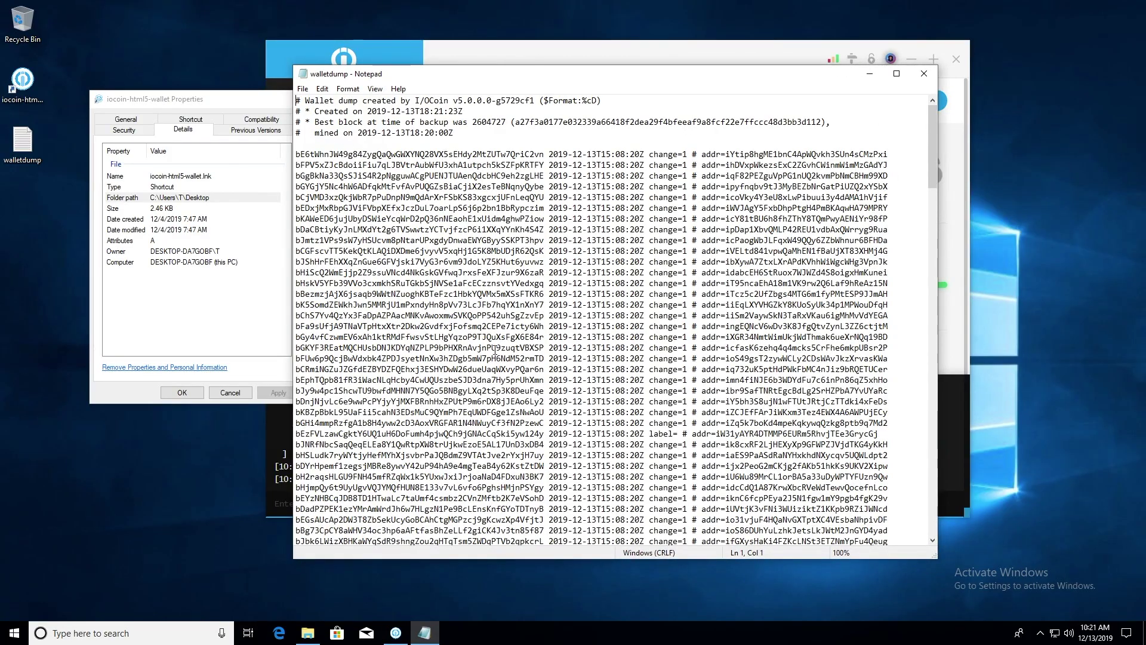
scroll(495, 349, "down", 20)
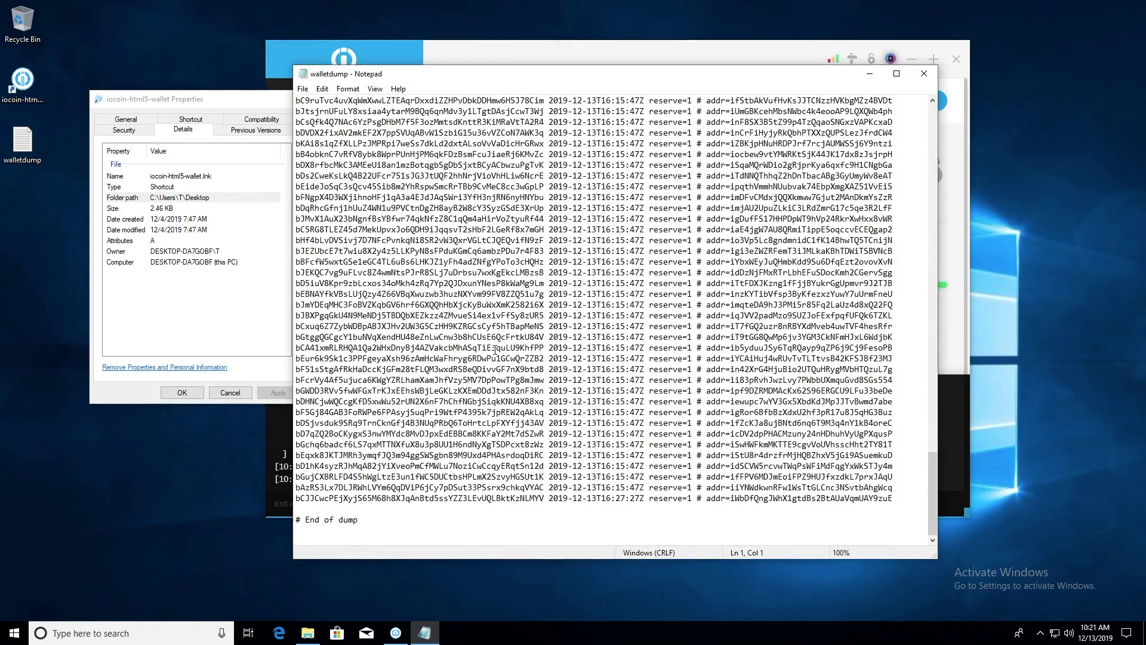
scroll(494, 349, "up", 20)
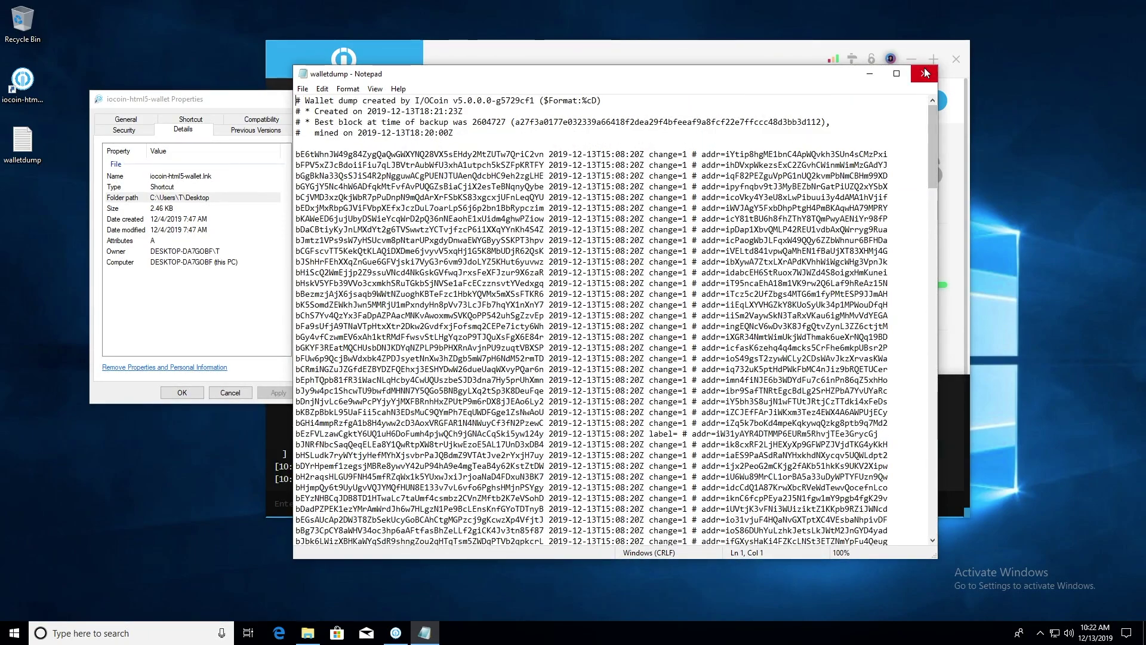
left_click(924, 73)
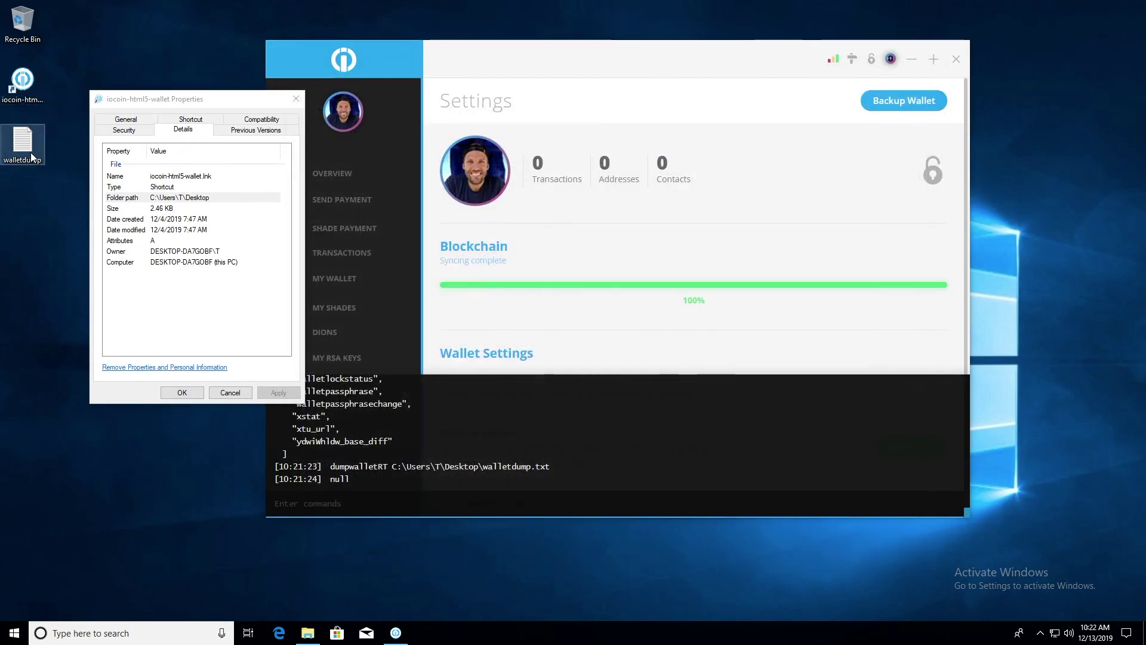
Cancel the leftover shortcut Properties dialog.
left_click(494, 445)
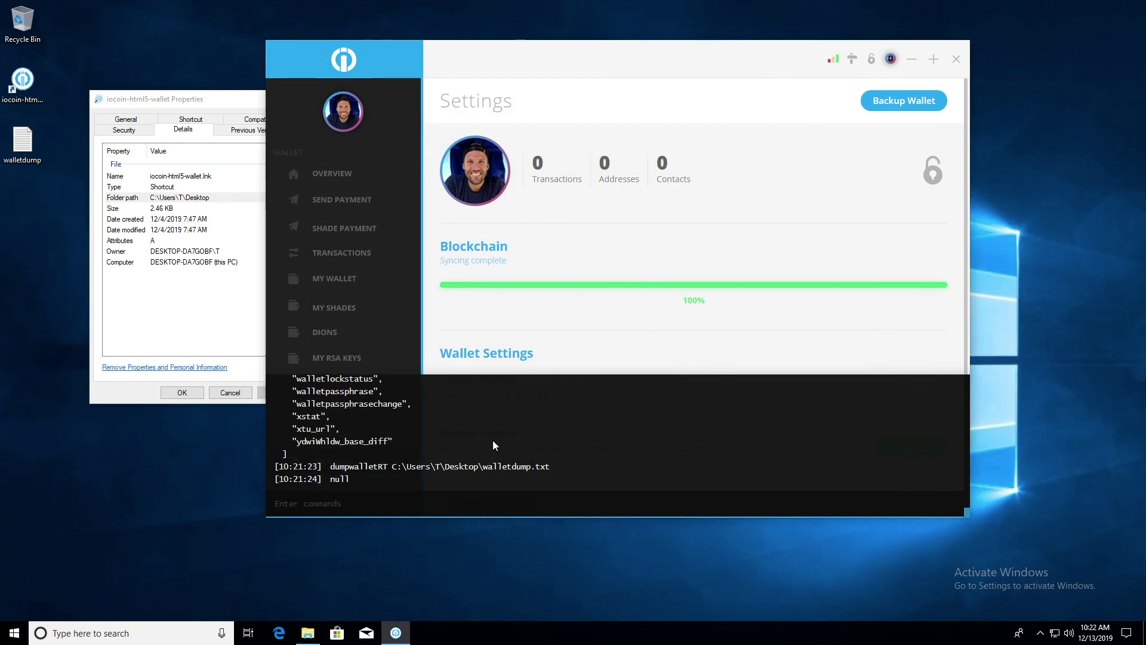
left_click(225, 107)
left_click(297, 100)
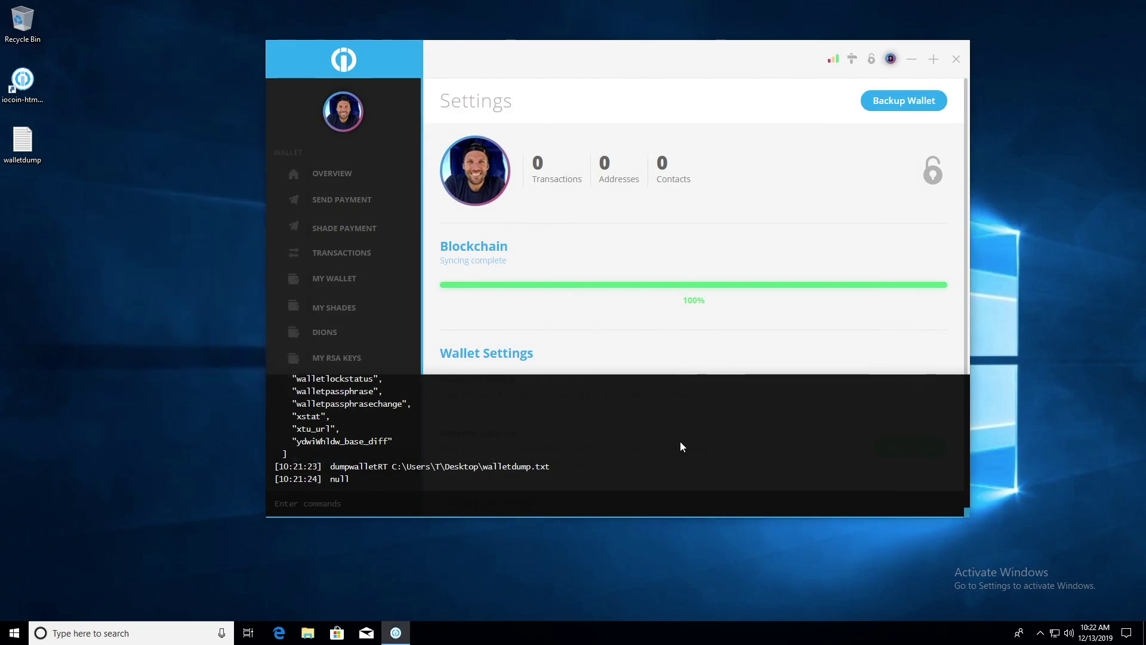
Scroll the console's help output to commands like importwalletRT, keypoolrefill and listaccounts.
scroll(885, 464, "up", 1)
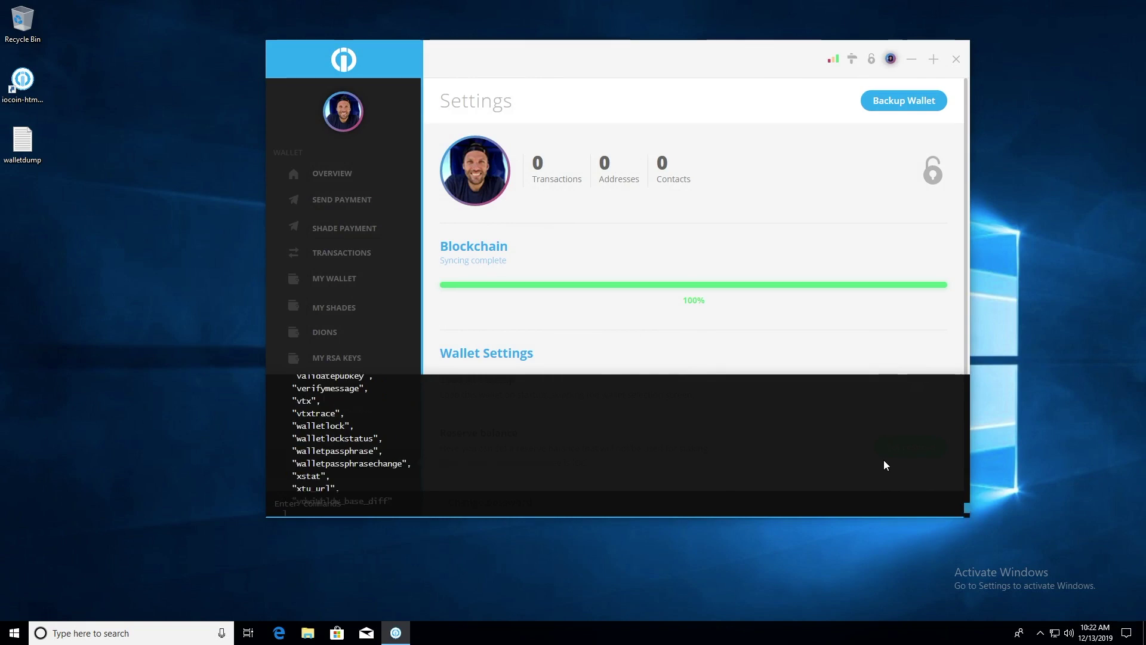
scroll(885, 464, "up", 1)
scroll(886, 465, "up", 2)
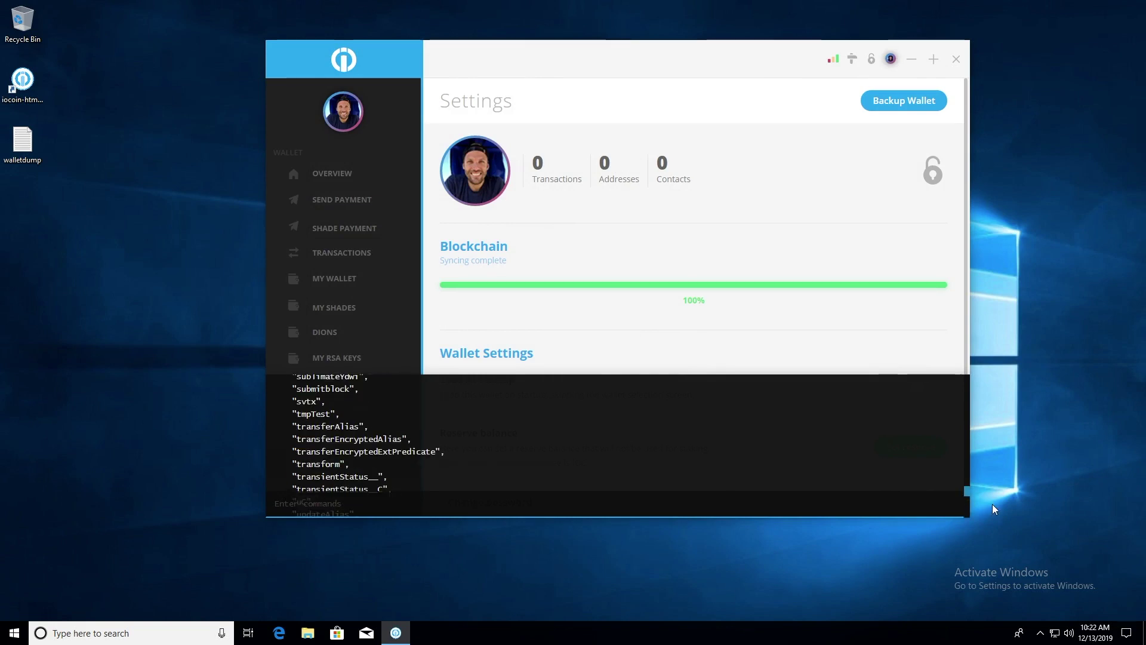
left_click(965, 489)
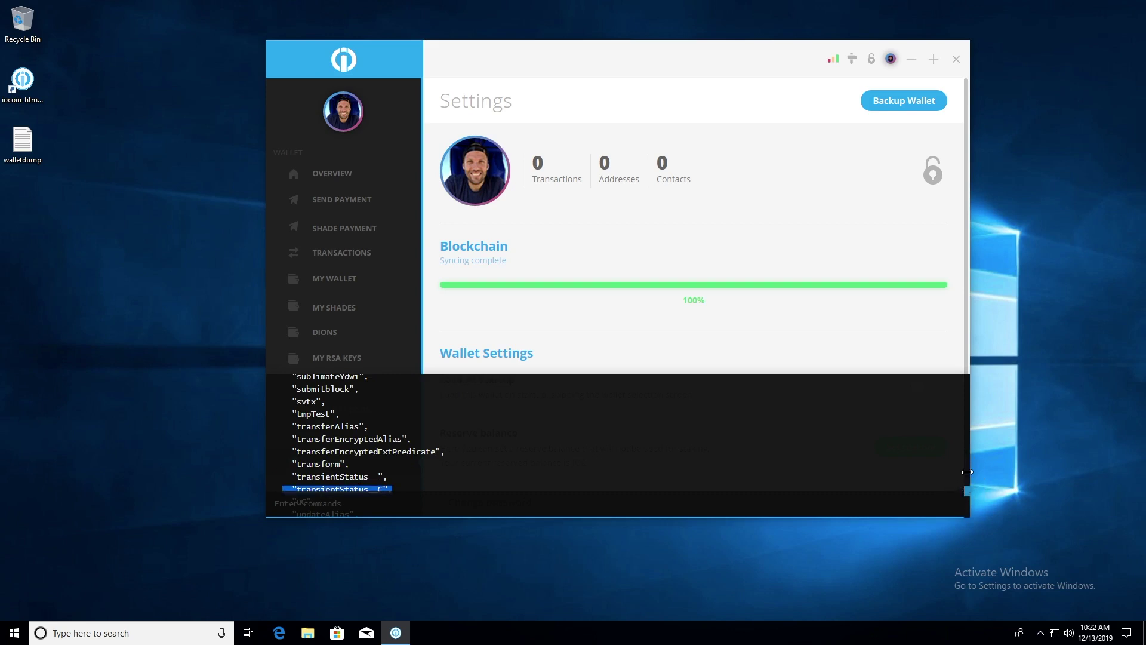
left_click(558, 411)
scroll(558, 412, "up", 10)
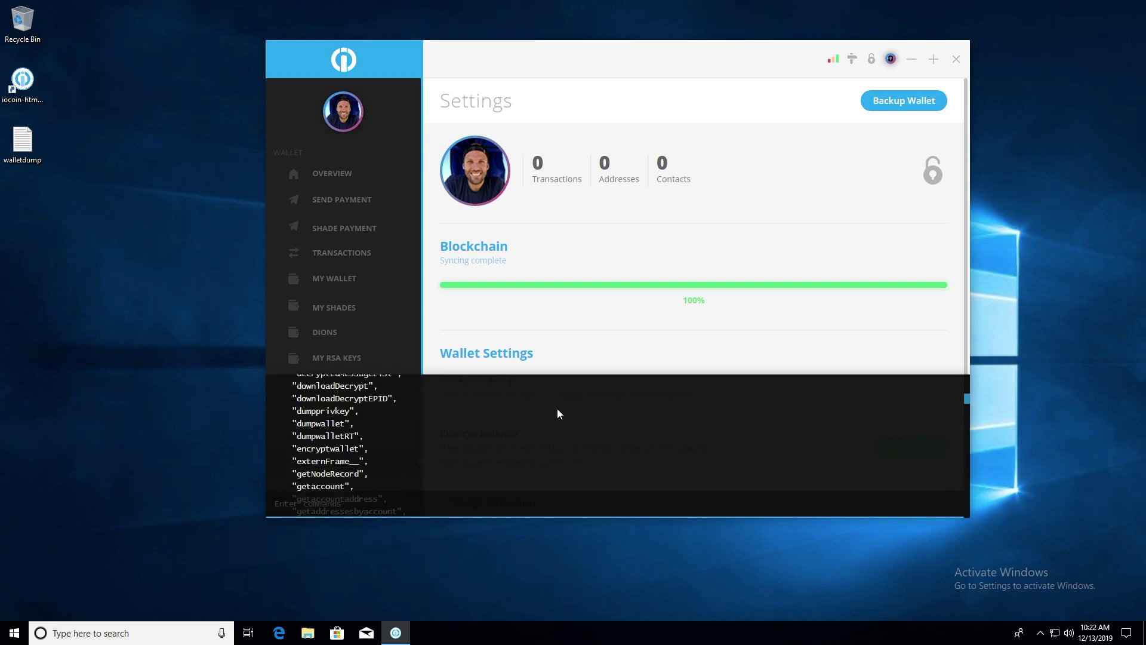
scroll(559, 413, "down", 2)
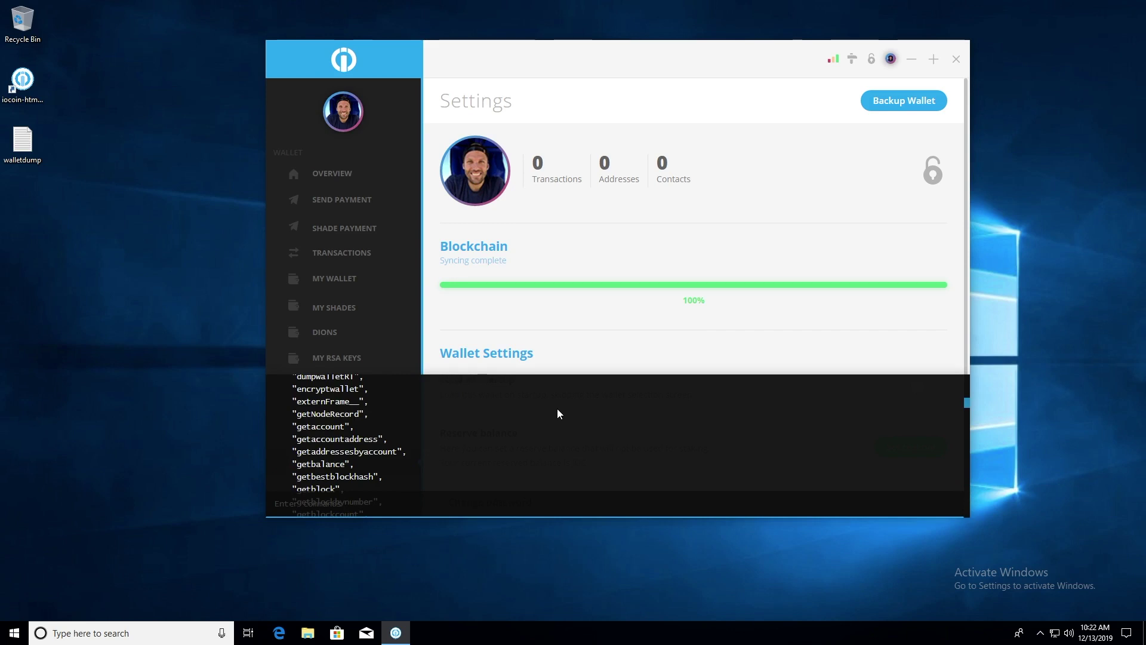
scroll(558, 413, "down", 10)
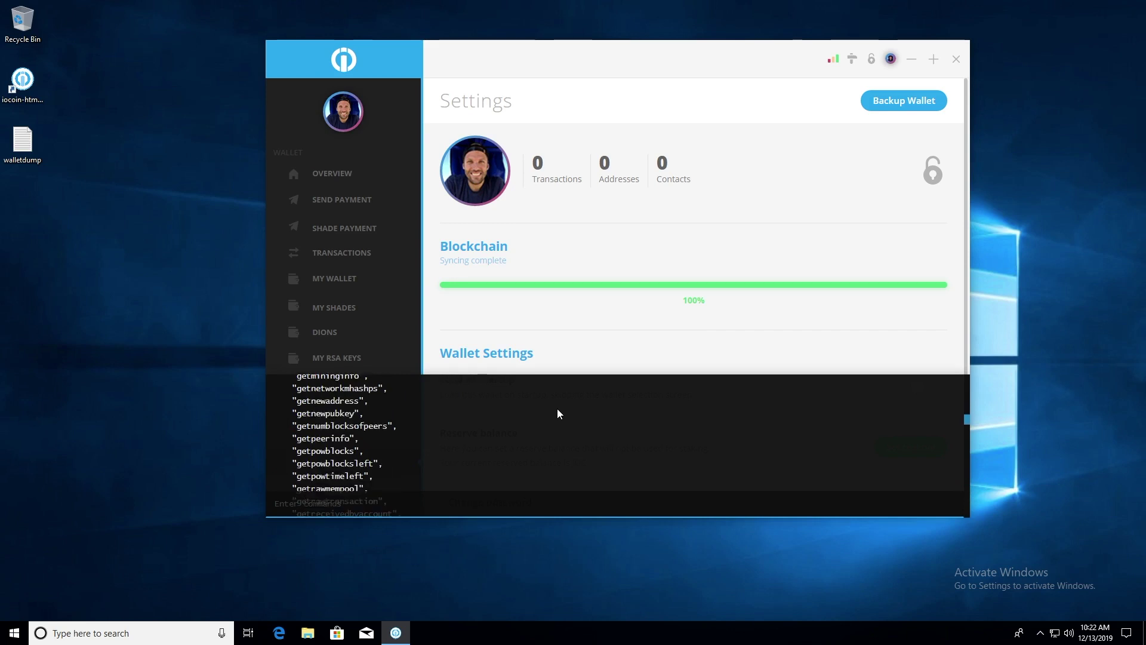
scroll(558, 413, "down", 3)
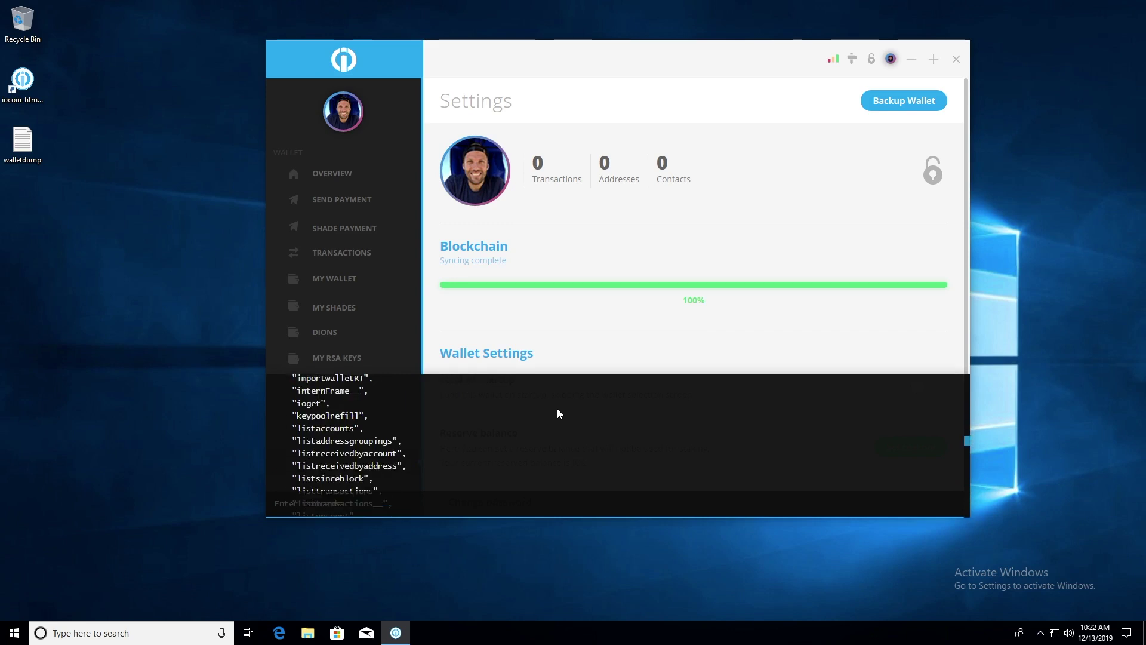